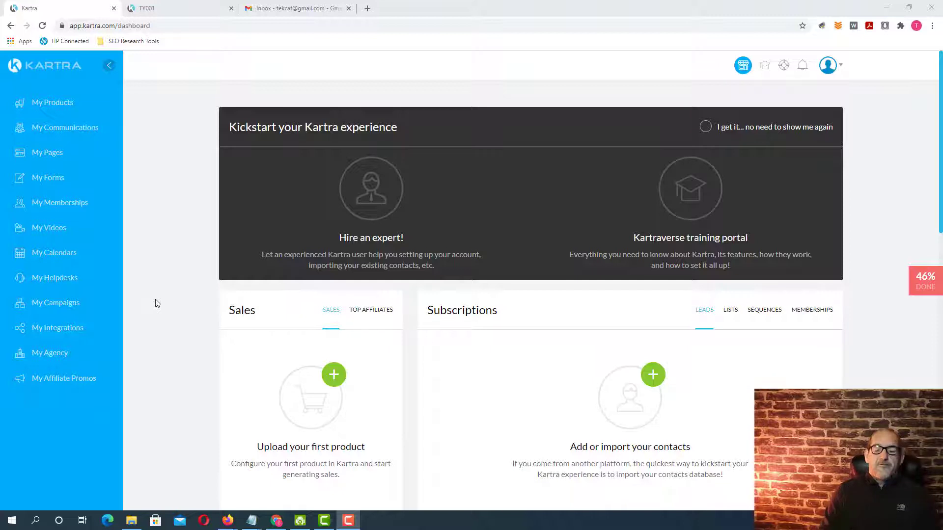
# Open the KartraMail gateway from the account's integrations and save its existing configuration.
pyautogui.click(59, 332)
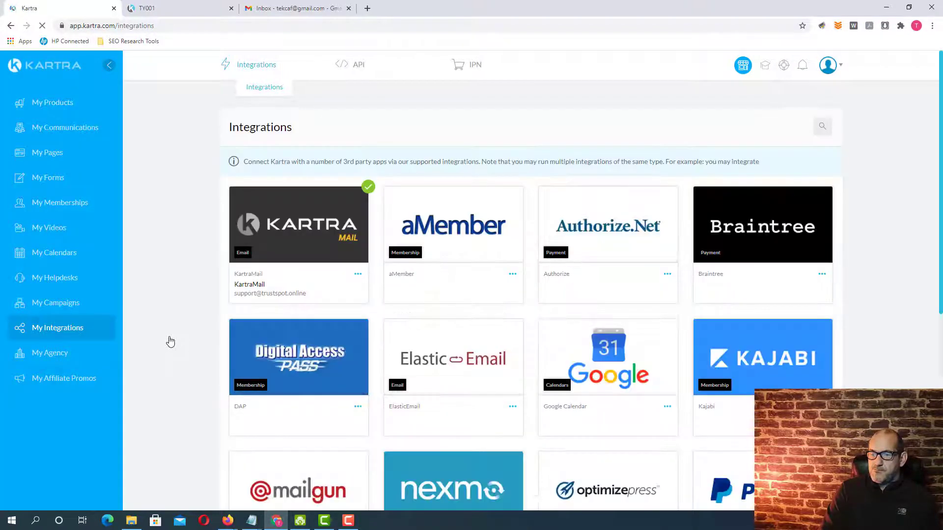
pyautogui.click(358, 275)
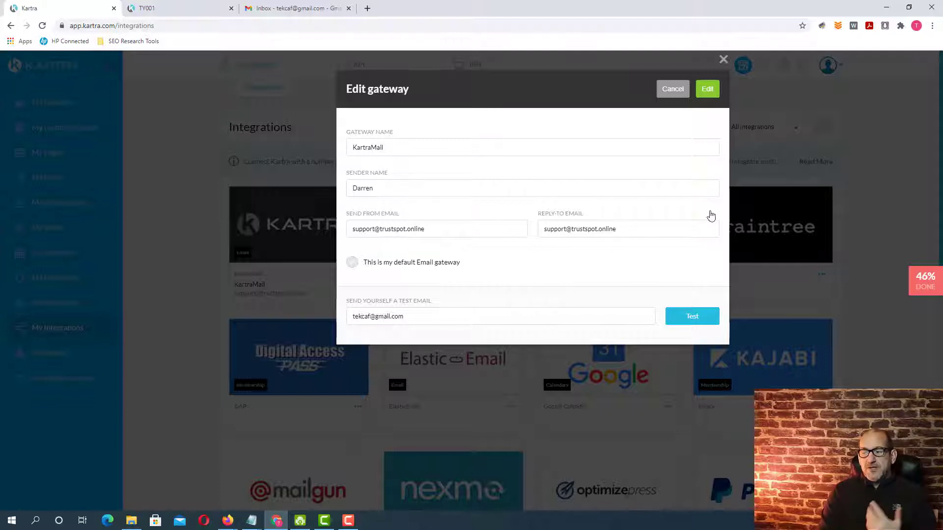
pyautogui.click(708, 88)
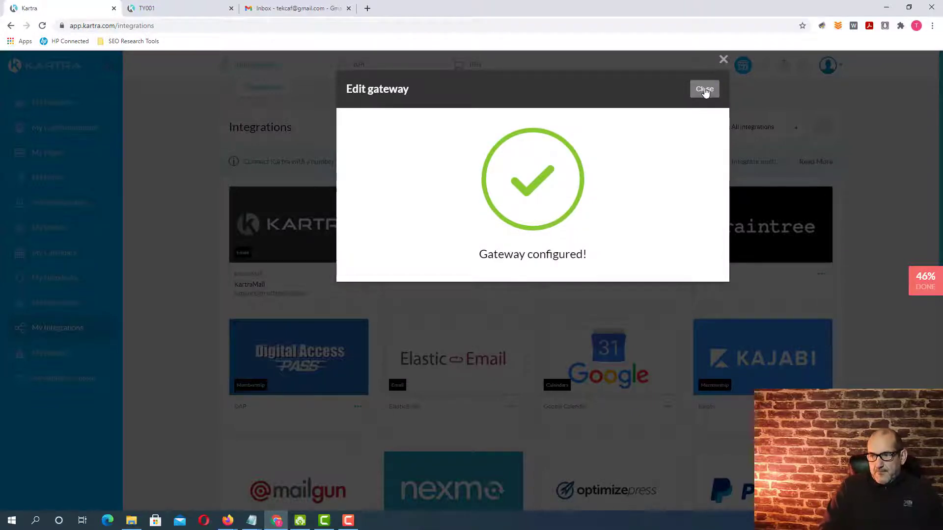
pyautogui.click(706, 91)
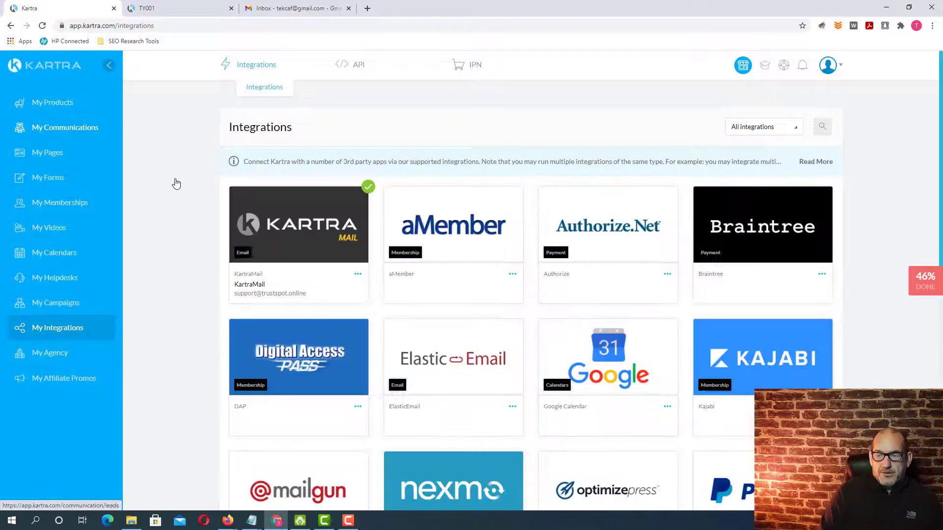
# Open the Keto sequence from the communication sequences for editing, keeping its name and public description.
pyautogui.click(176, 184)
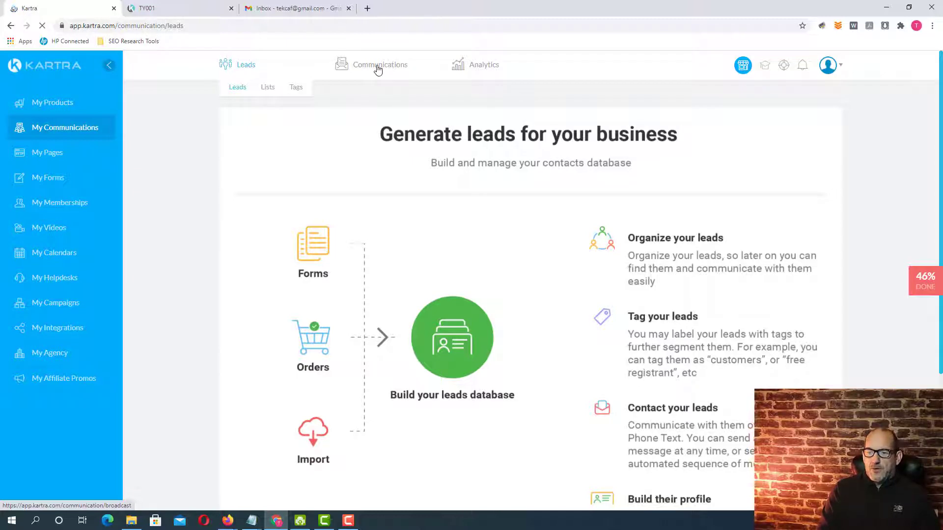
pyautogui.click(385, 102)
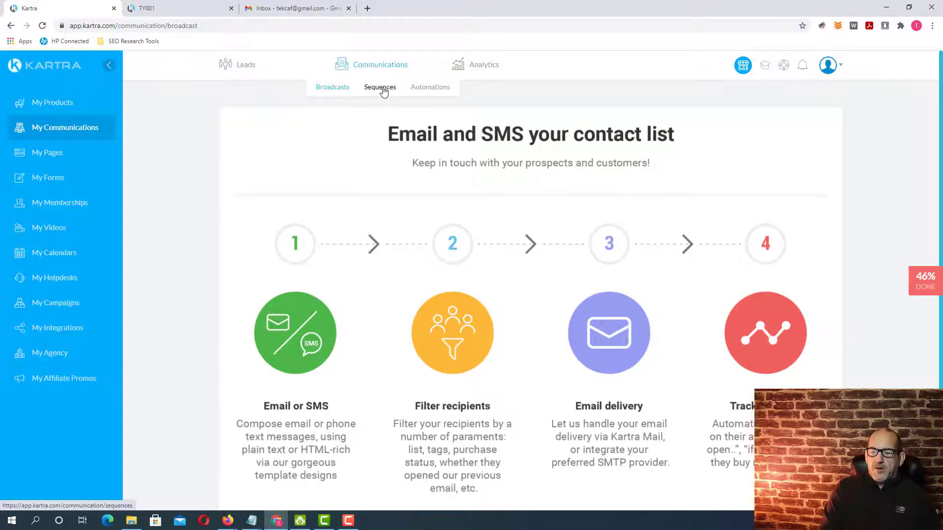
pyautogui.click(383, 92)
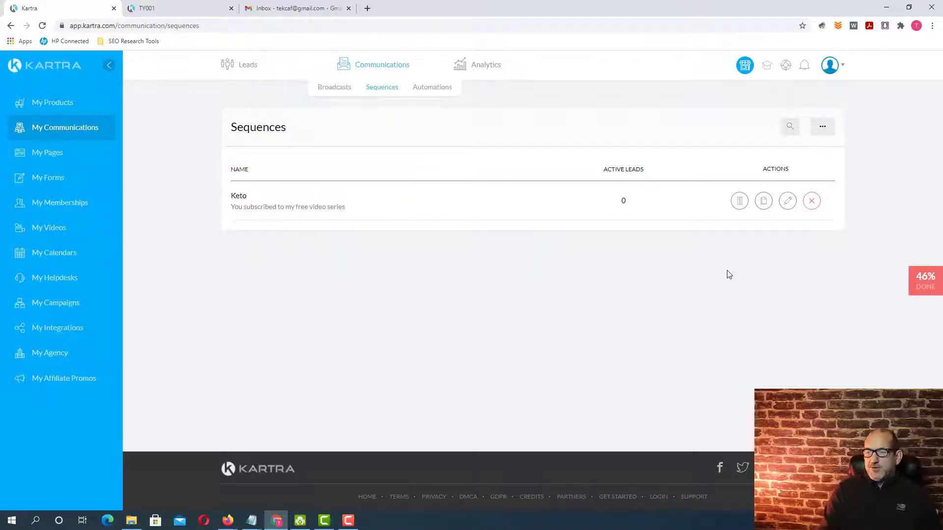
pyautogui.click(788, 203)
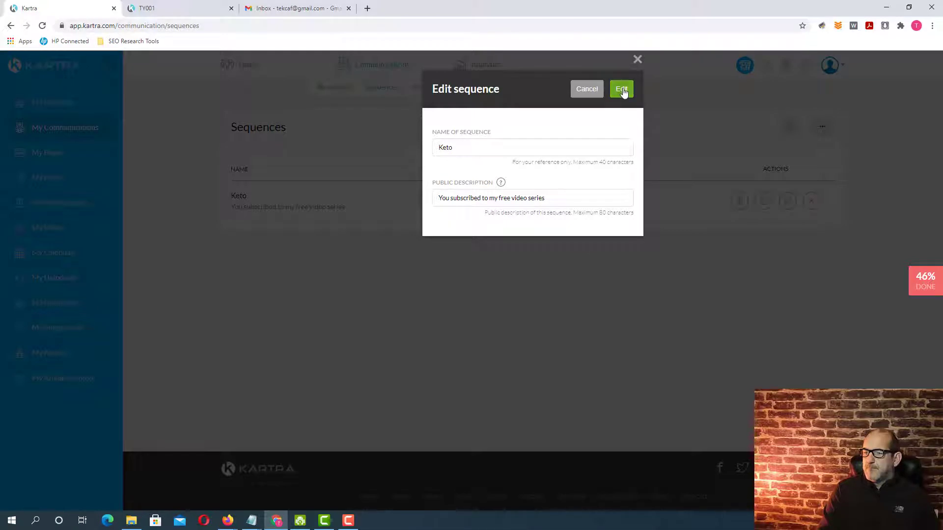
pyautogui.click(621, 90)
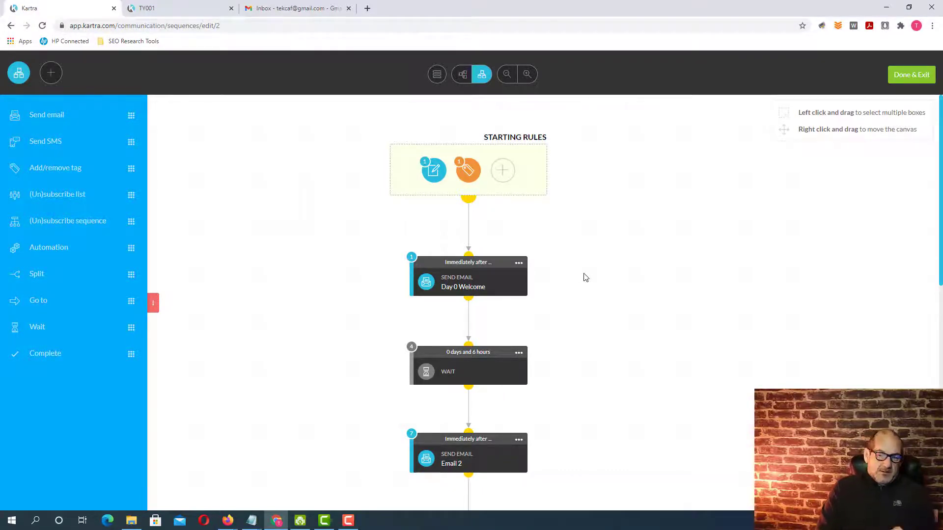
# Open the Day 0 Welcome email of the sequence for editing and switch it to the Advanced editor.
pyautogui.scroll(-5, 584, 278)
pyautogui.scroll(5, 585, 280)
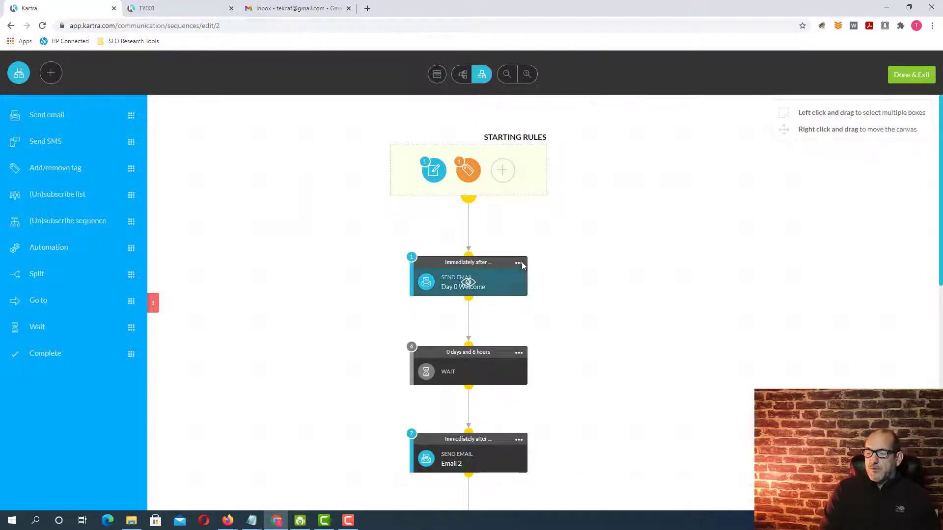
pyautogui.moveTo(519, 263)
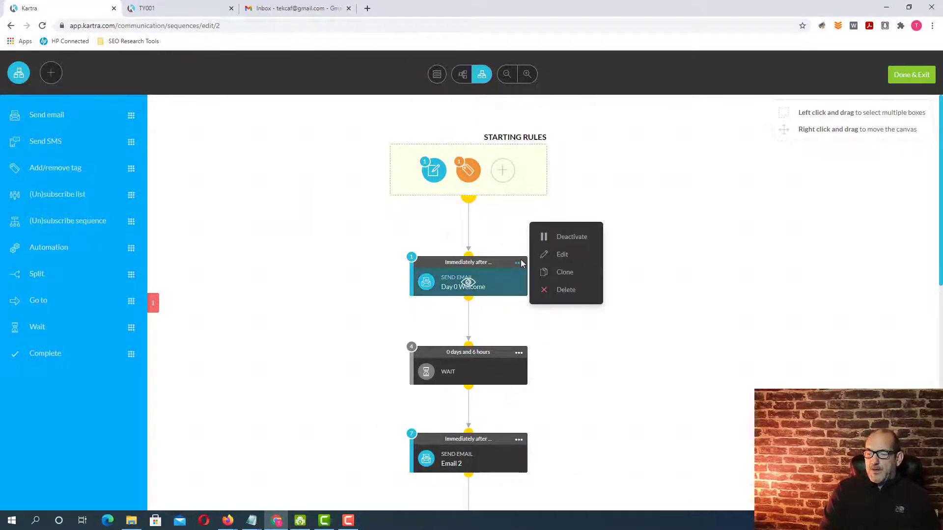
pyautogui.click(562, 256)
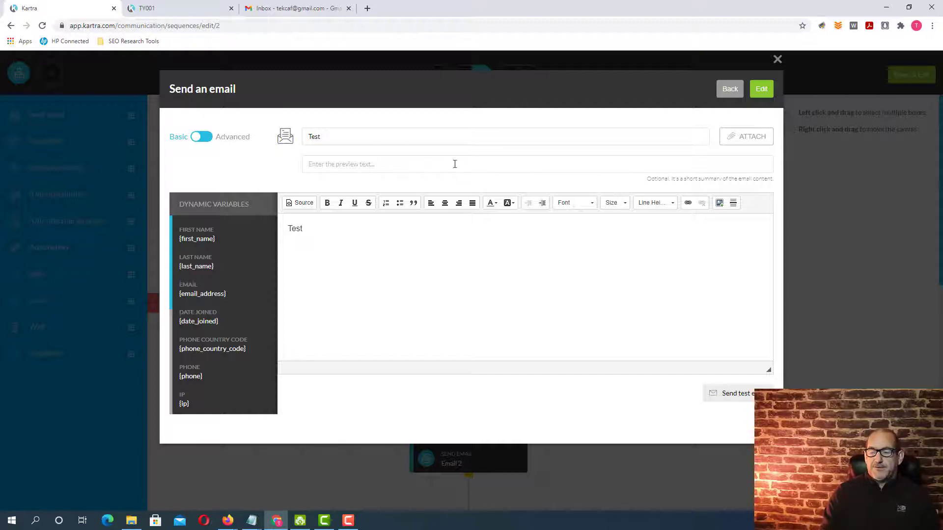
pyautogui.click(209, 139)
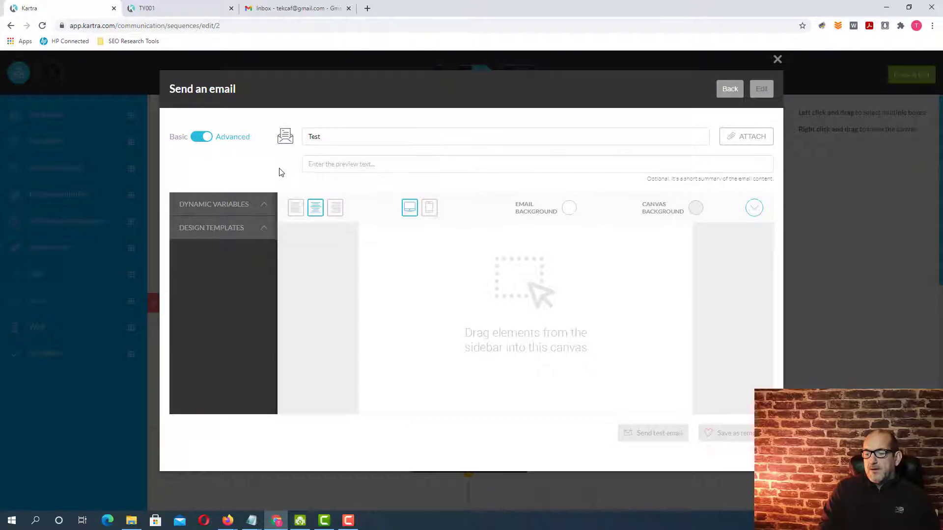
# Examine the ready-made full email templates offered among the design templates.
pyautogui.click(263, 230)
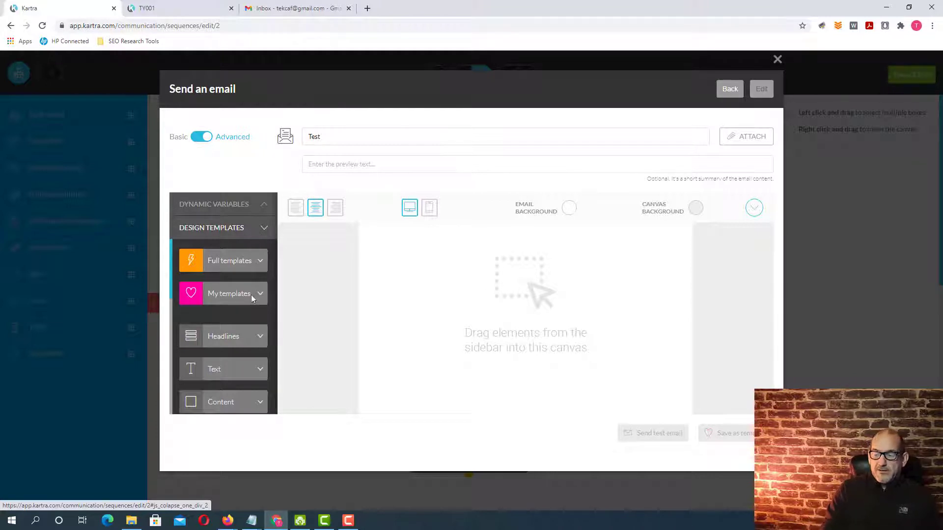
pyautogui.click(255, 262)
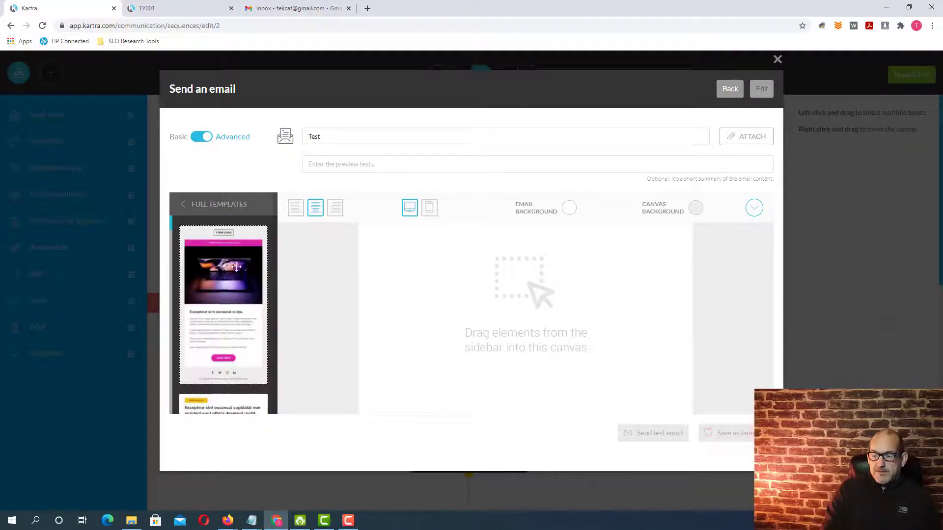
pyautogui.scroll(-5, 230, 291)
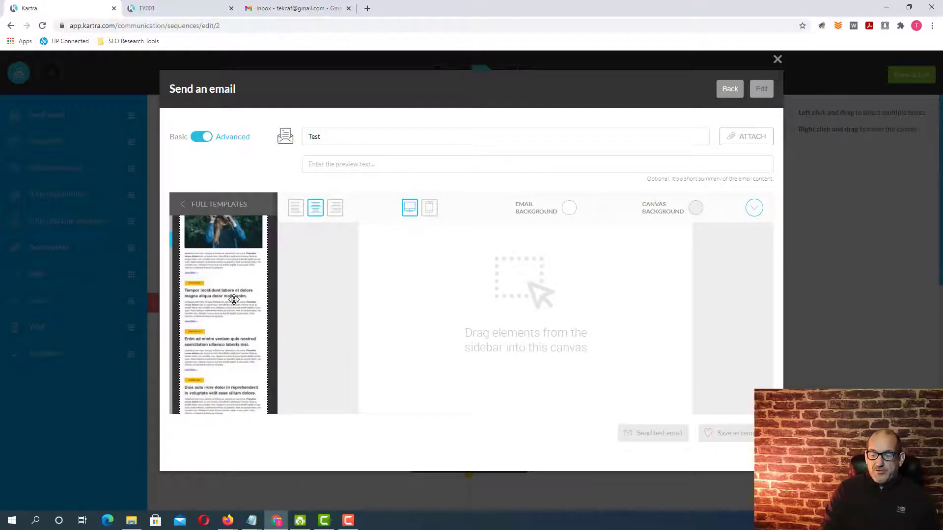
pyautogui.scroll(-5, 234, 300)
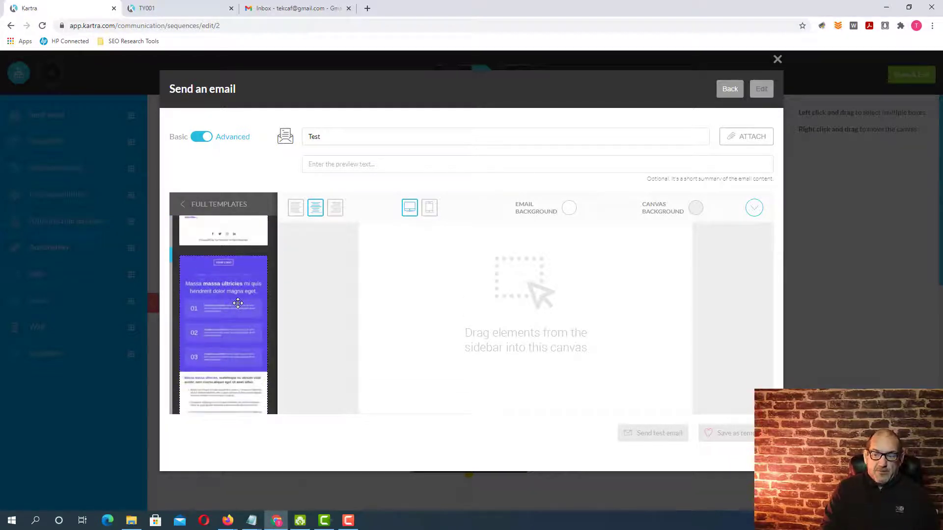
pyautogui.scroll(-15, 238, 303)
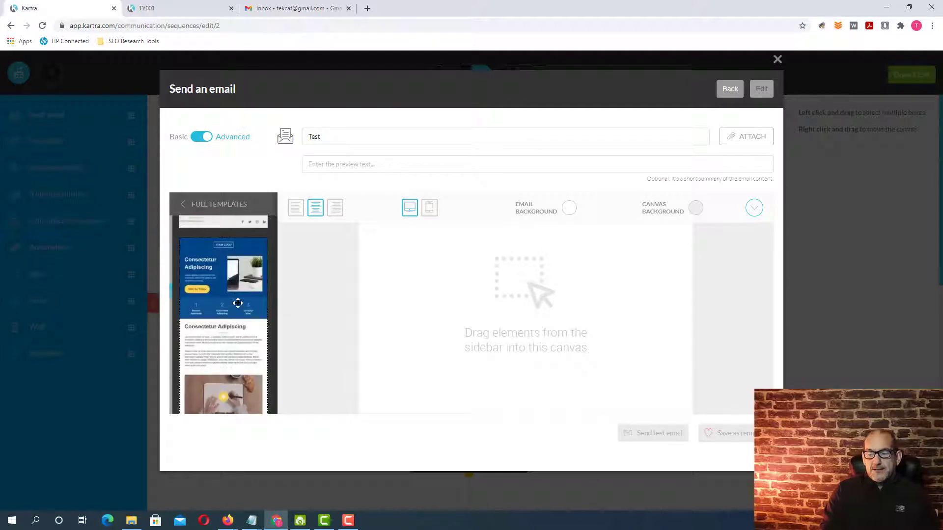
pyautogui.scroll(-15, 238, 303)
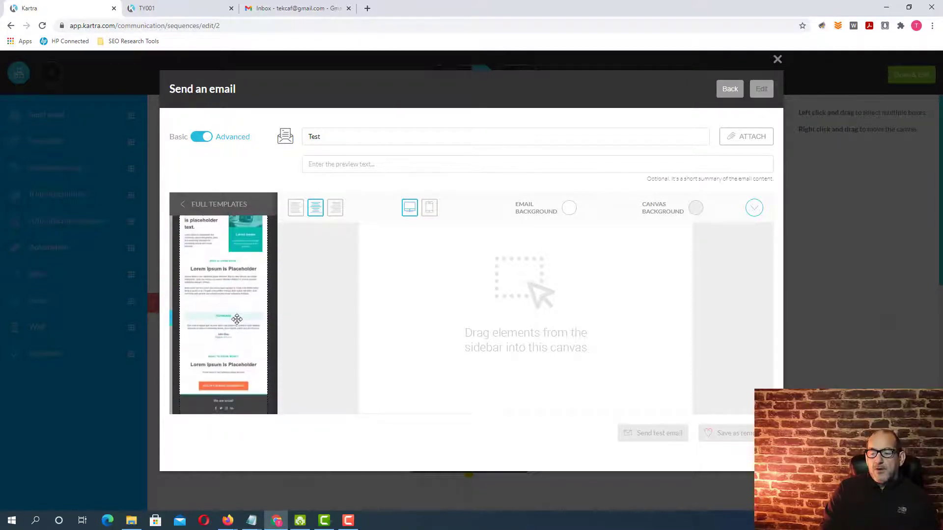
pyautogui.scroll(-15, 237, 320)
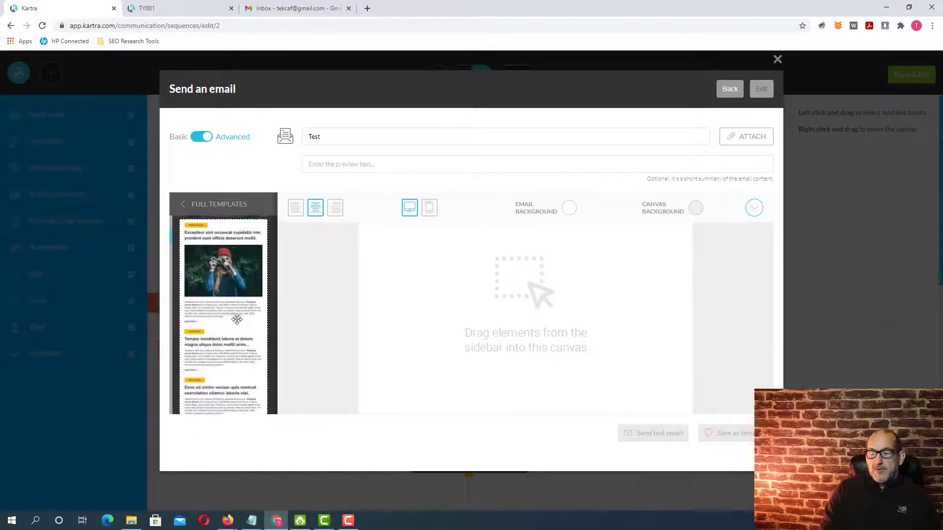
pyautogui.scroll(5, 237, 319)
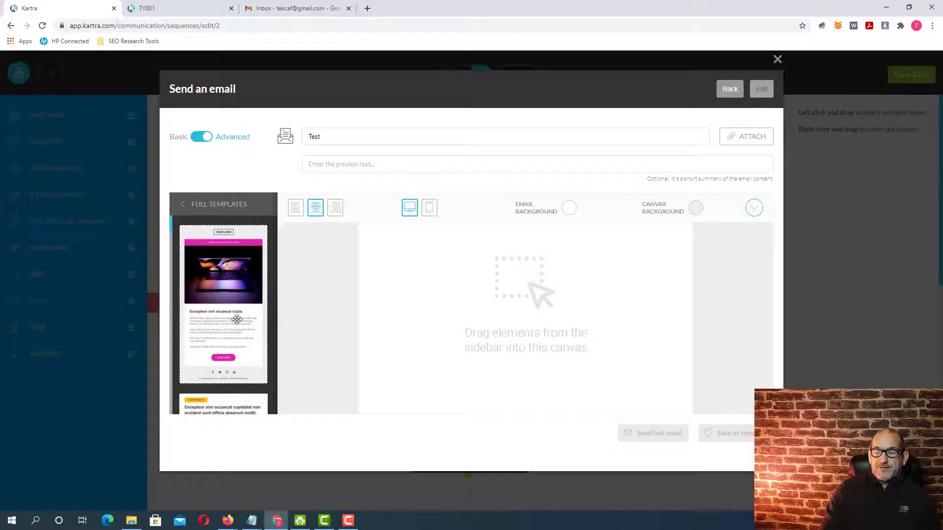
pyautogui.click(183, 207)
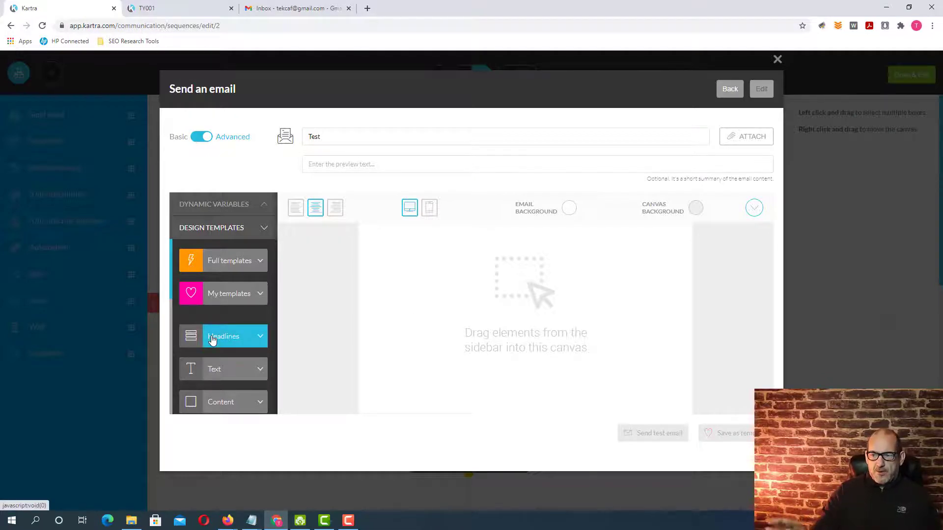
# Add the first headline design, a small subtitle above a large single-column title, to the empty email canvas.
pyautogui.click(261, 339)
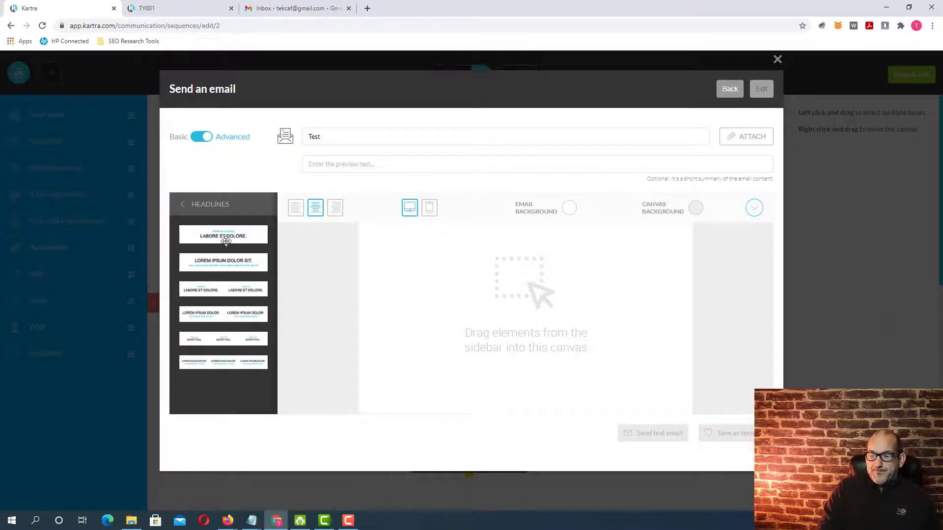
pyautogui.moveTo(226, 235); pyautogui.dragTo(519, 240)
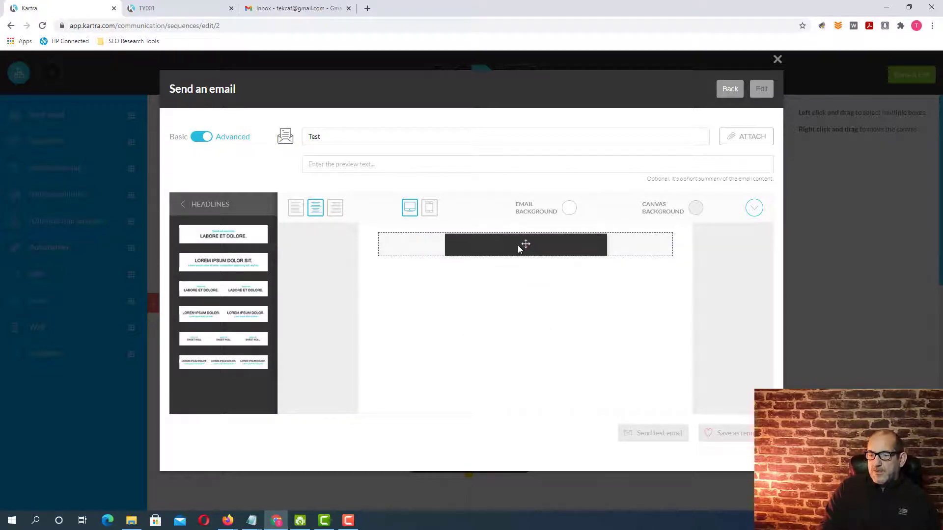
pyautogui.click(183, 204)
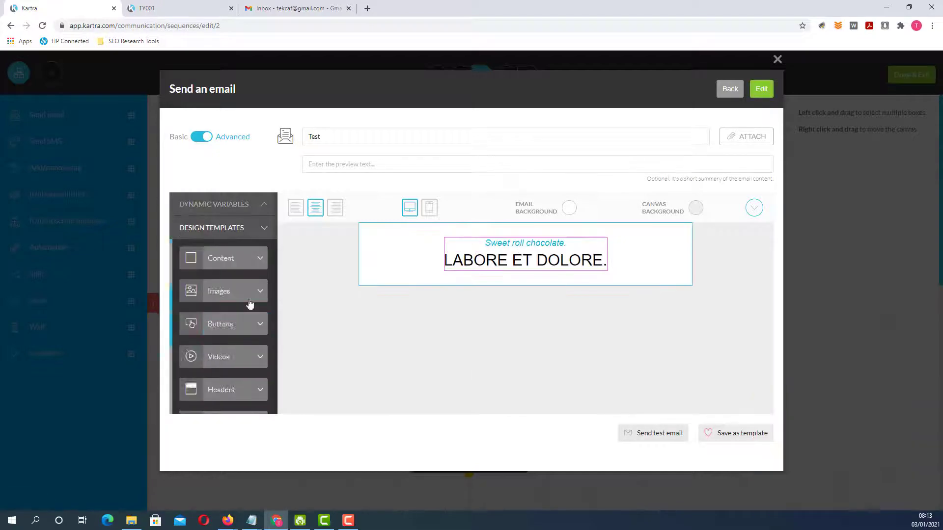
# Add a single-column text paragraph block directly beneath the headline.
pyautogui.click(248, 302)
pyautogui.moveTo(225, 235); pyautogui.dragTo(523, 351)
pyautogui.click(182, 204)
pyautogui.click(251, 315)
pyautogui.click(183, 205)
pyautogui.click(231, 257)
pyautogui.click(183, 204)
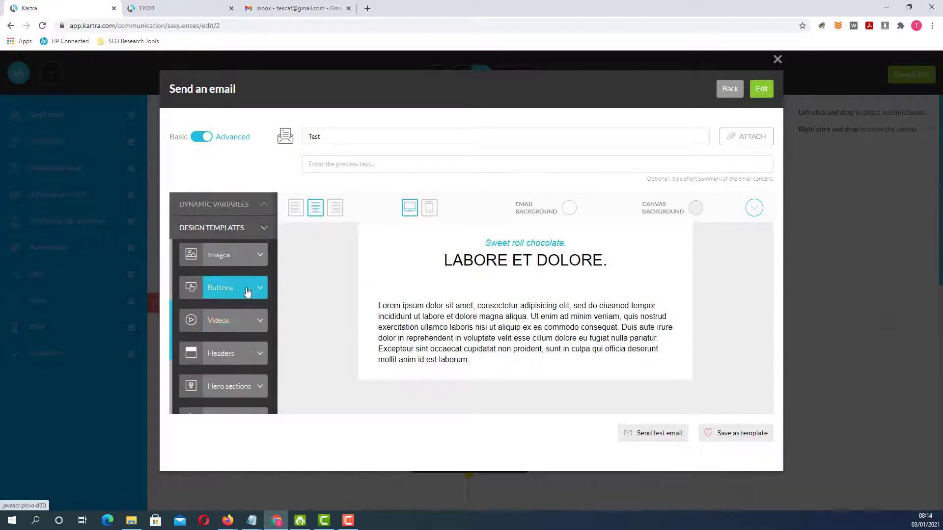
# Add a centred green READ MORE button block beneath the text paragraph.
pyautogui.click(246, 291)
pyautogui.moveTo(222, 234); pyautogui.dragTo(523, 388)
pyautogui.click(183, 204)
# Add a second single-column text paragraph block below the READ MORE button.
pyautogui.scroll(2, 238, 339)
pyautogui.click(246, 300)
pyautogui.moveTo(223, 237); pyautogui.dragTo(529, 464)
pyautogui.click(182, 108)
# Add a countdown timer block with days, hours, minutes and seconds below the second paragraph.
pyautogui.scroll(-3, 232, 261)
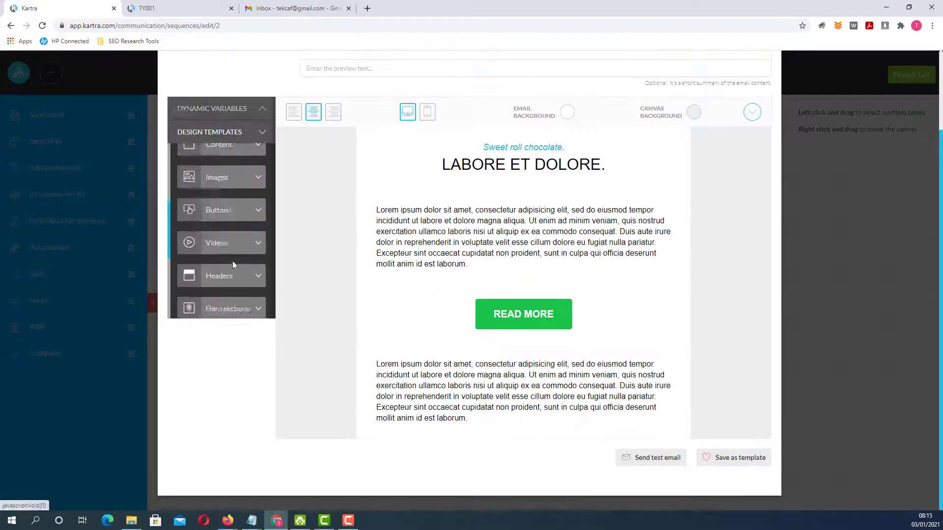
pyautogui.click(231, 262)
pyautogui.moveTo(221, 140); pyautogui.dragTo(522, 506)
pyautogui.click(181, 107)
# Add a third single-column text paragraph block beneath the countdown timer.
pyautogui.click(241, 237)
pyautogui.moveTo(221, 95); pyautogui.dragTo(521, 506)
pyautogui.scroll(6, 335, 242)
pyautogui.click(183, 204)
pyautogui.scroll(-1, 803, 237)
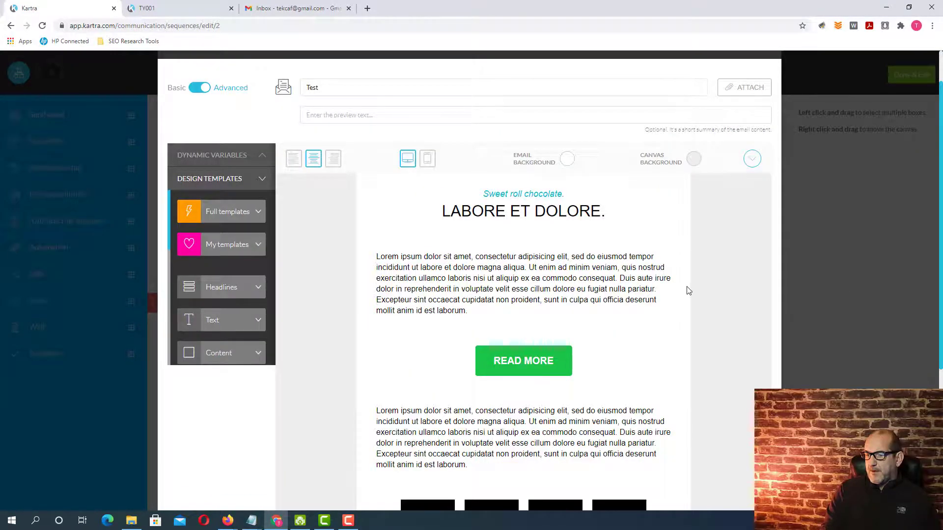
# Set the background colour of the section containing the READ MORE button to yellow, rgb(229, 182, 0).
pyautogui.moveTo(688, 291)
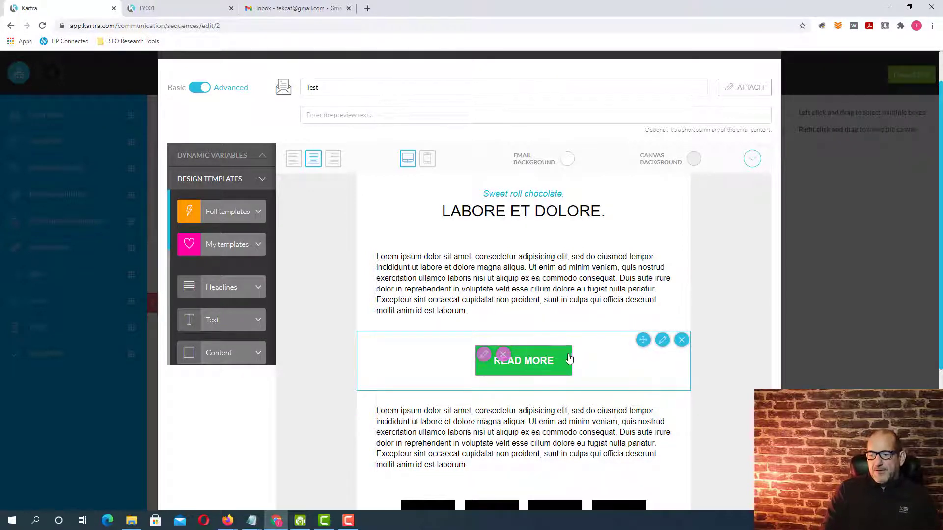
pyautogui.click(662, 341)
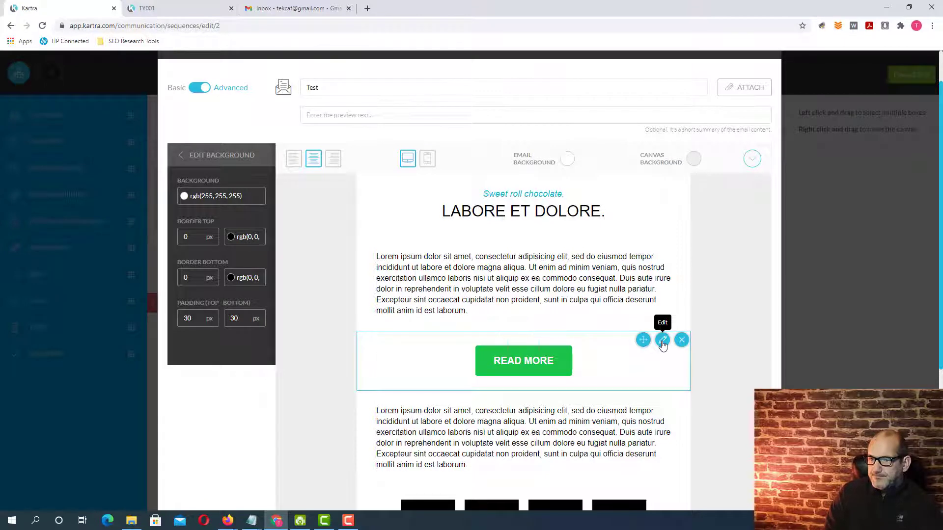
pyautogui.click(201, 196)
pyautogui.click(354, 150)
pyautogui.moveTo(339, 163); pyautogui.dragTo(342, 146)
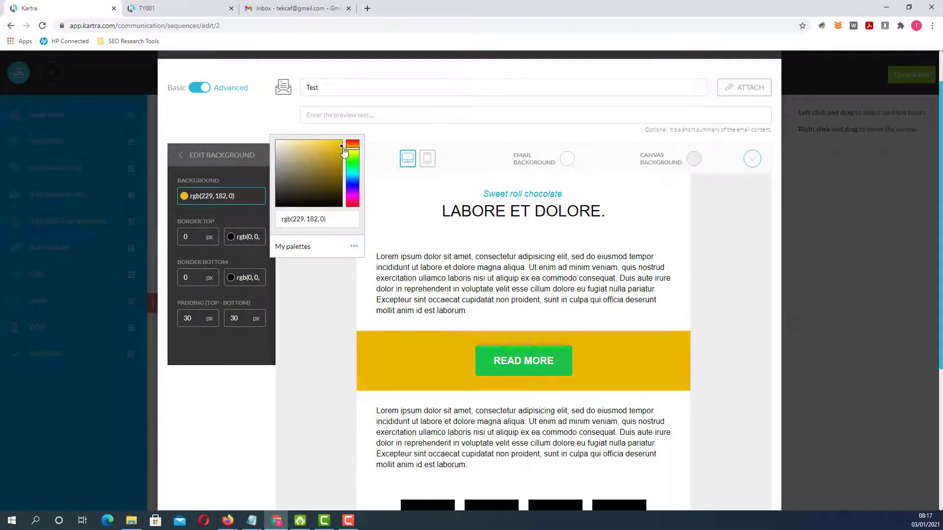
pyautogui.click(312, 311)
# Change the READ MORE button's own background colour to dark grey.
pyautogui.click(484, 359)
pyautogui.click(197, 237)
pyautogui.click(231, 222)
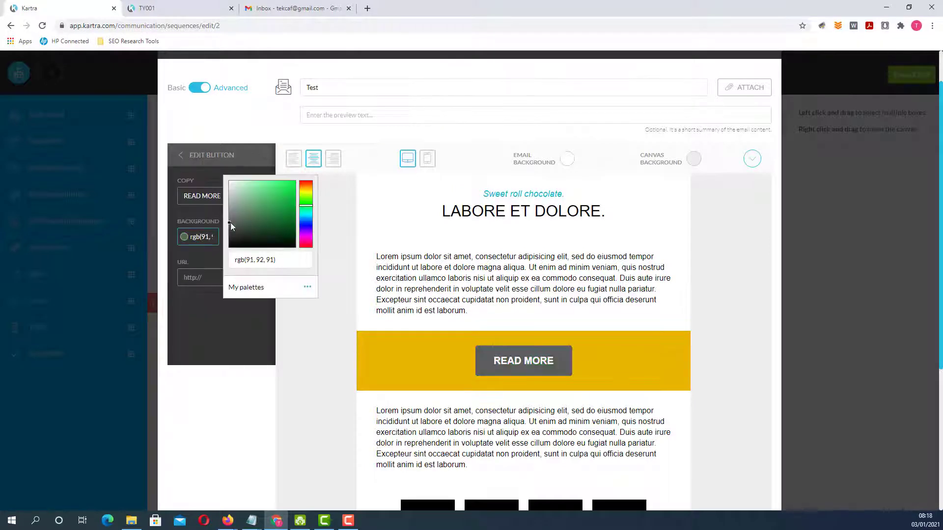
pyautogui.click(306, 376)
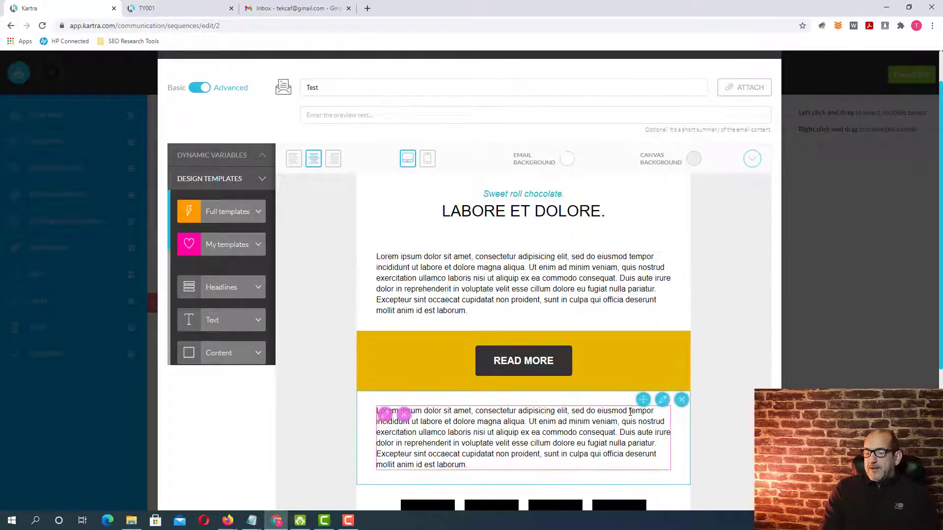
pyautogui.scroll(-2, 631, 406)
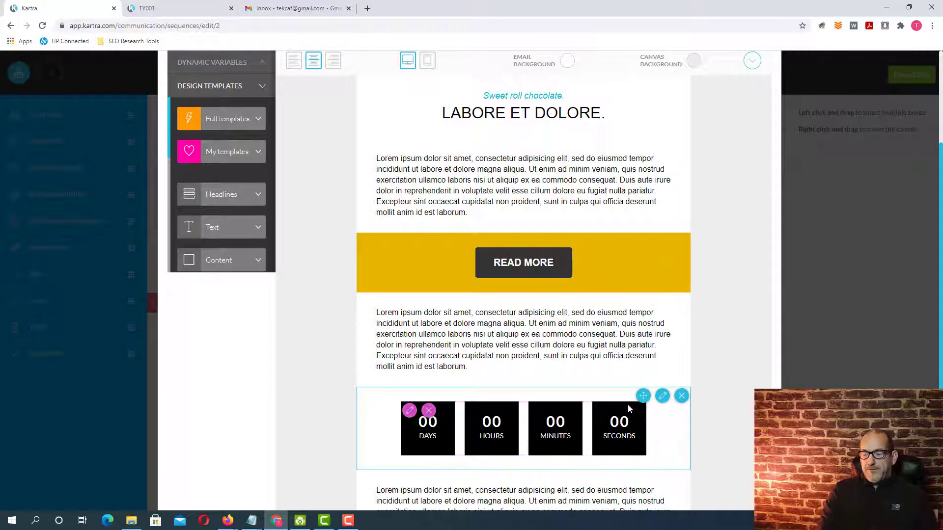
pyautogui.scroll(-1, 588, 445)
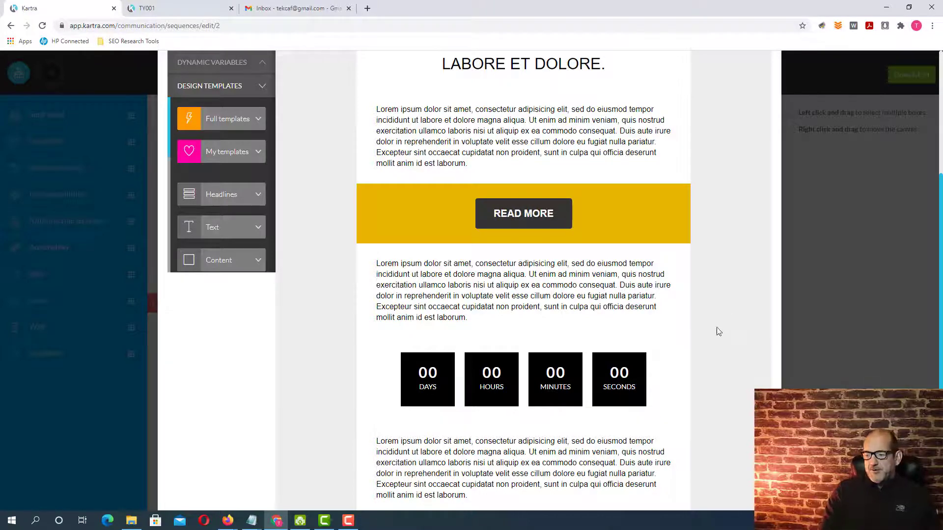
# Save the email layout with its headline, text, READ MORE button and countdown blocks as a reusable template.
pyautogui.scroll(-2, 718, 331)
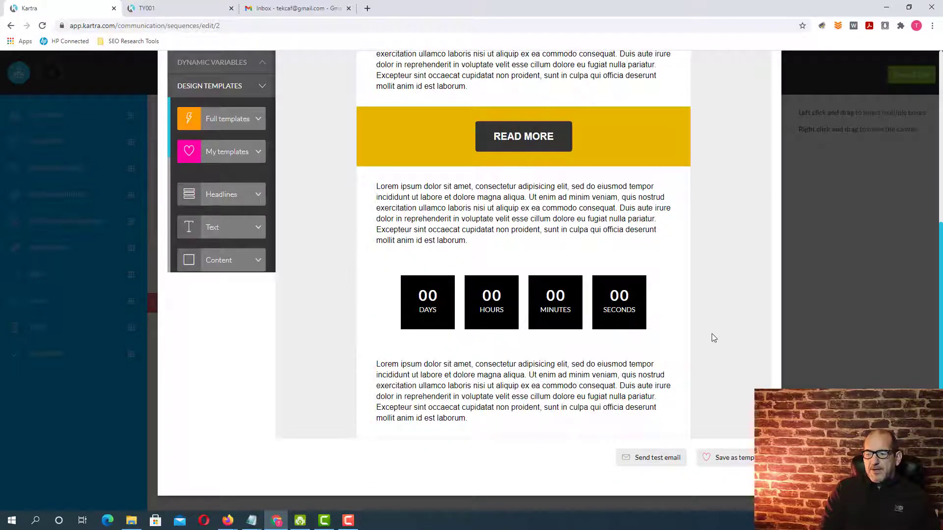
pyautogui.scroll(4, 711, 334)
pyautogui.scroll(1, 712, 334)
pyautogui.scroll(-2, 711, 334)
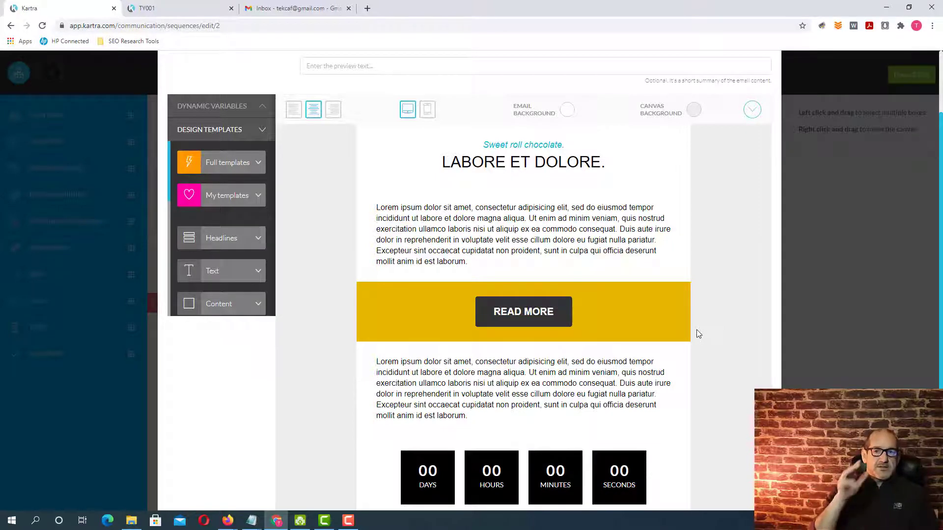
pyautogui.scroll(-1, 698, 334)
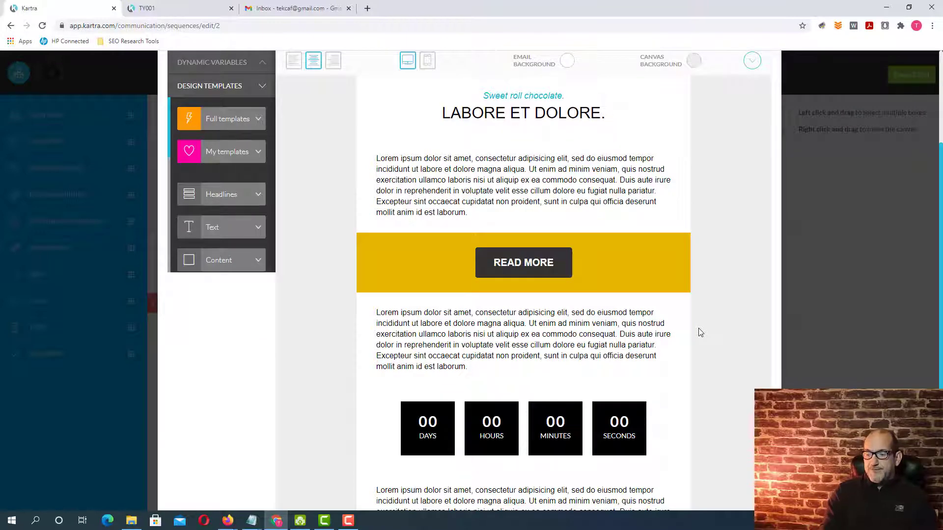
pyautogui.scroll(-2, 700, 332)
pyautogui.scroll(-1, 709, 320)
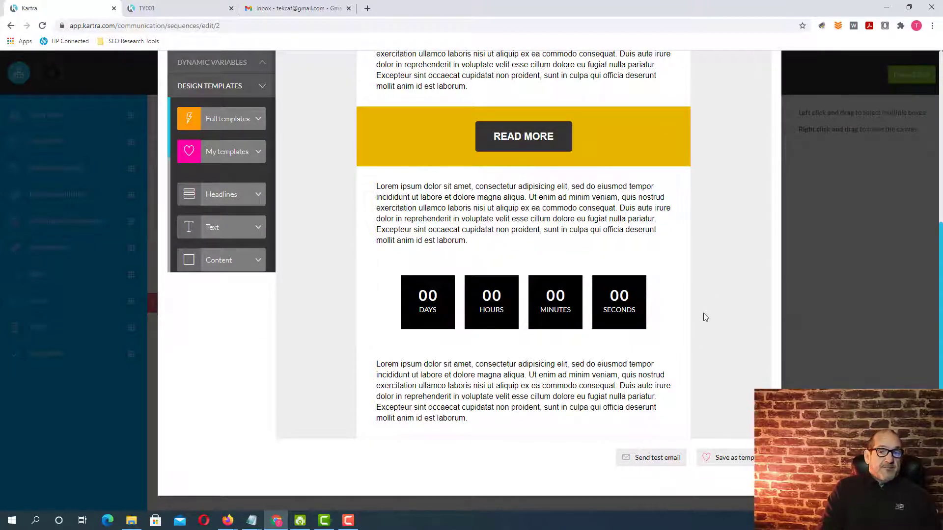
pyautogui.click(737, 464)
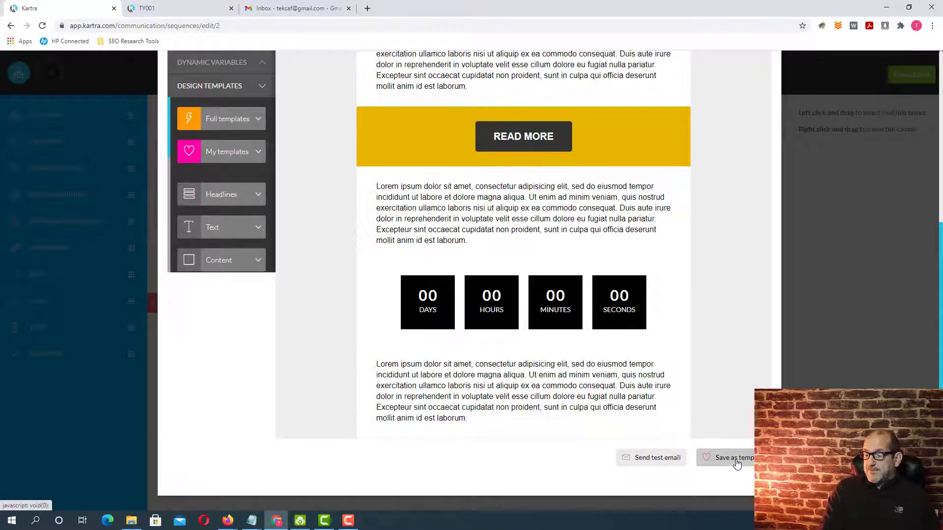
pyautogui.click(735, 457)
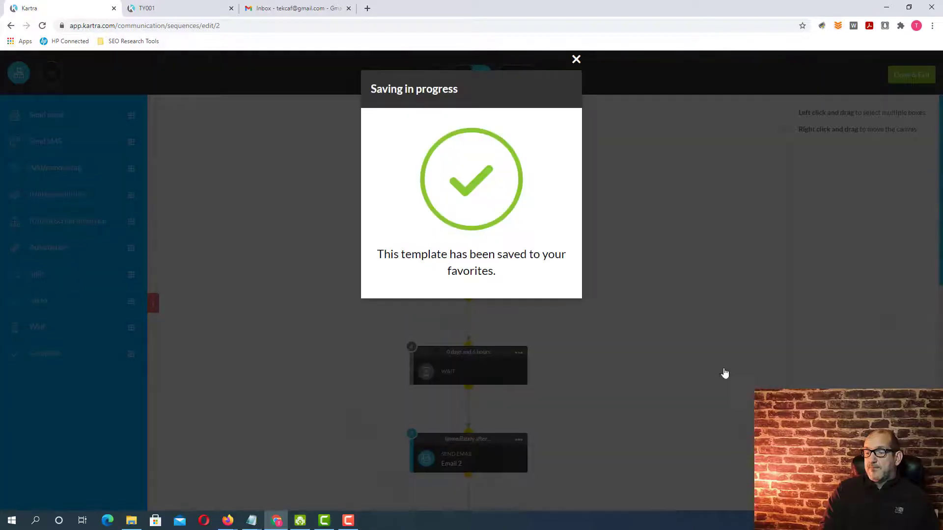